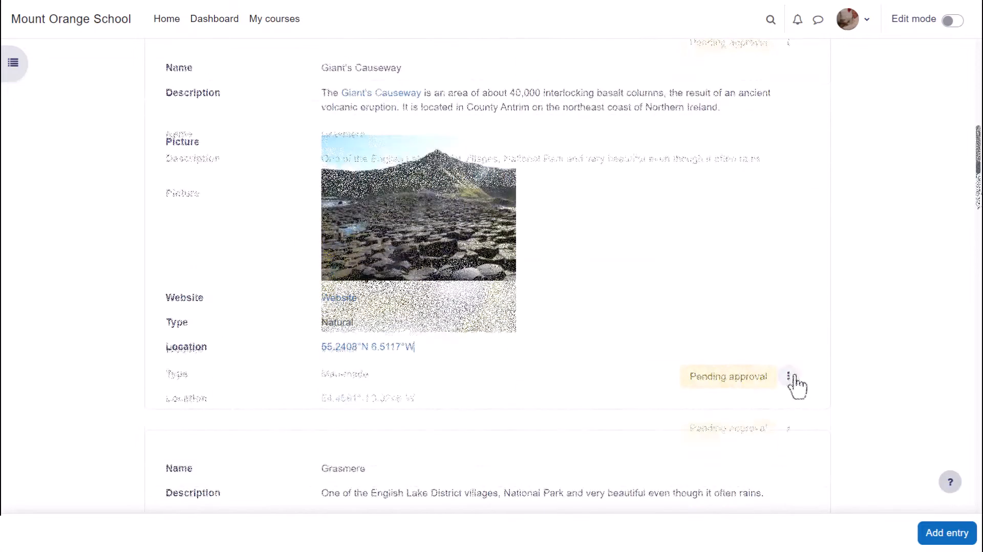
Approve the pending Giant's Causeway database entry and check the actions available for the approved entry.
left_click(790, 378)
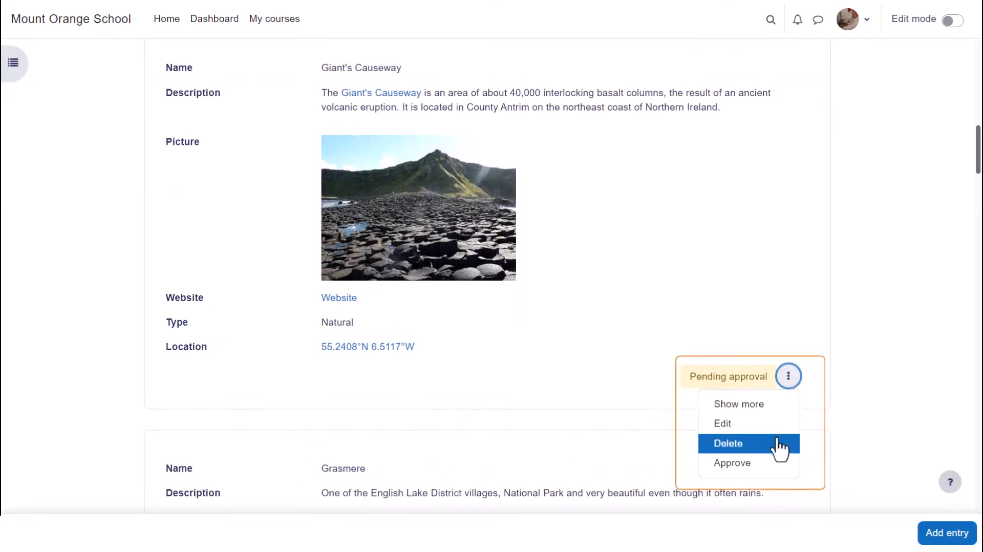
left_click(770, 464)
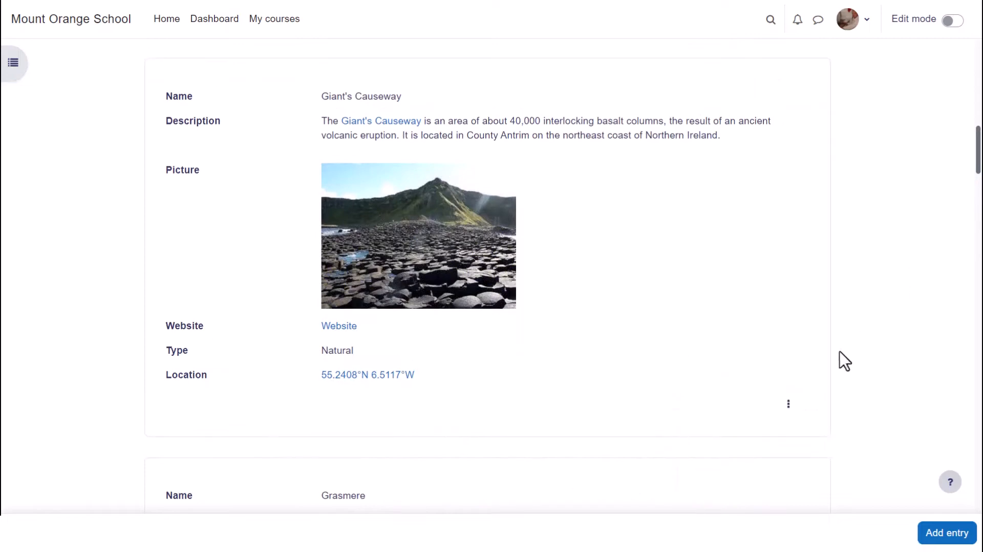
left_click(789, 405)
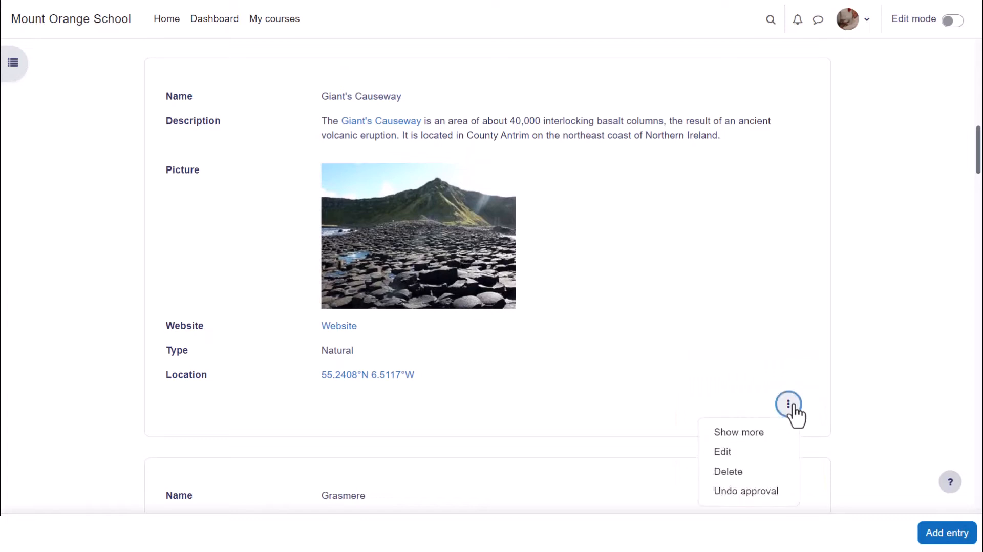
left_click(778, 492)
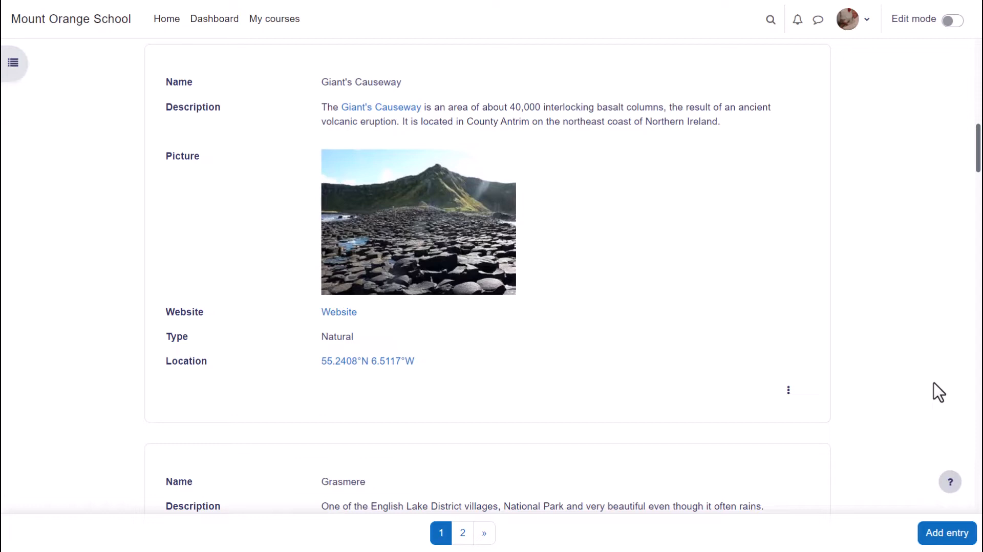
left_click(789, 392)
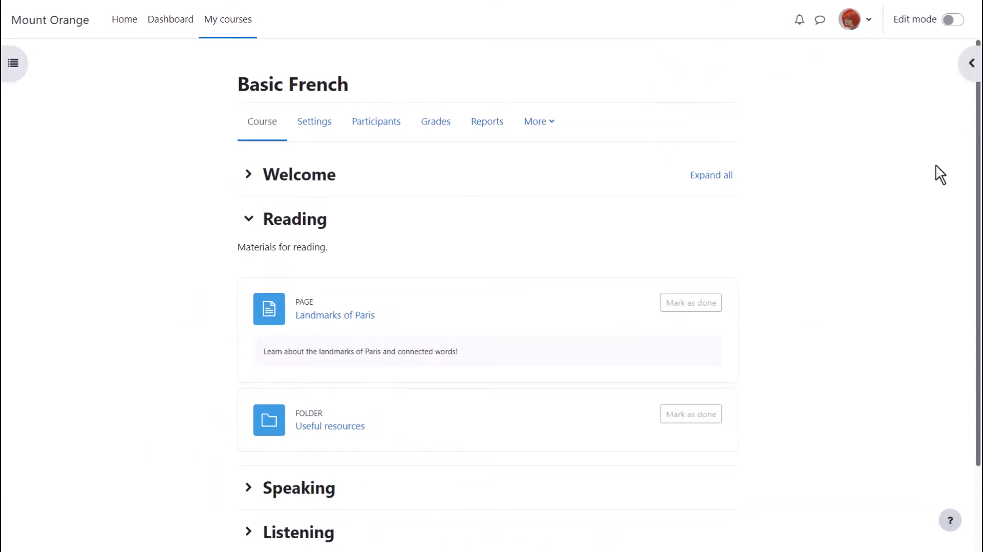
Turn on edit mode in the Basic French course and add a Database activity to the Reading section.
left_click(954, 20)
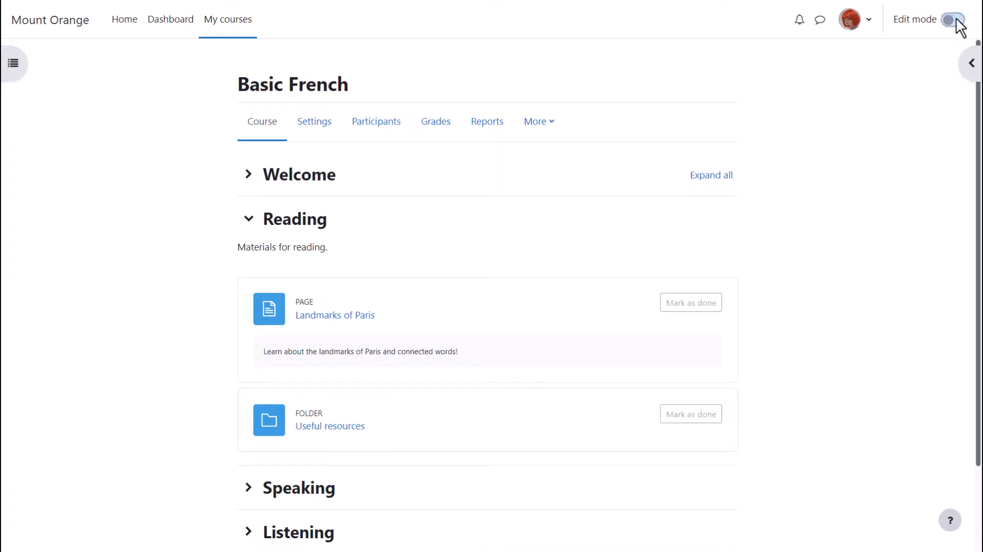
left_click(472, 481)
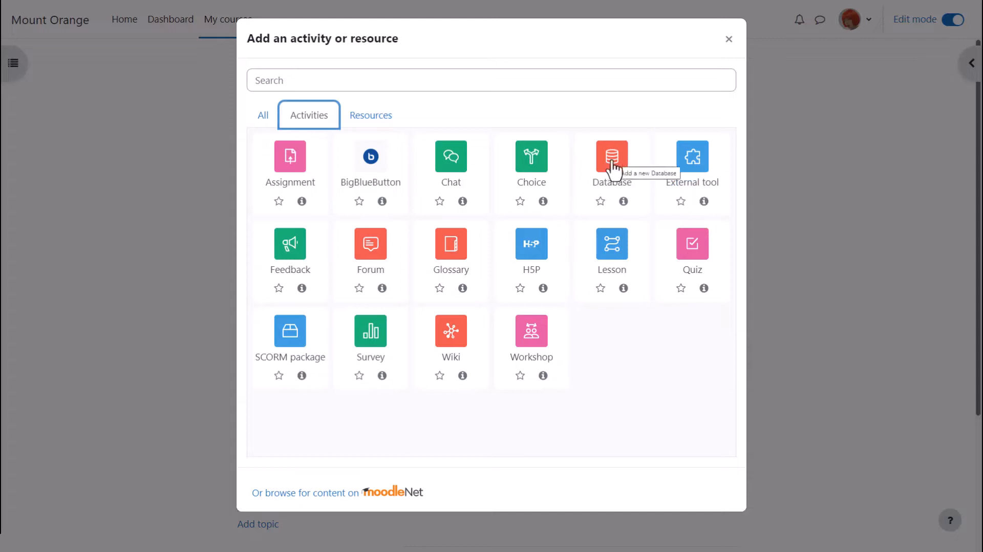
left_click(626, 202)
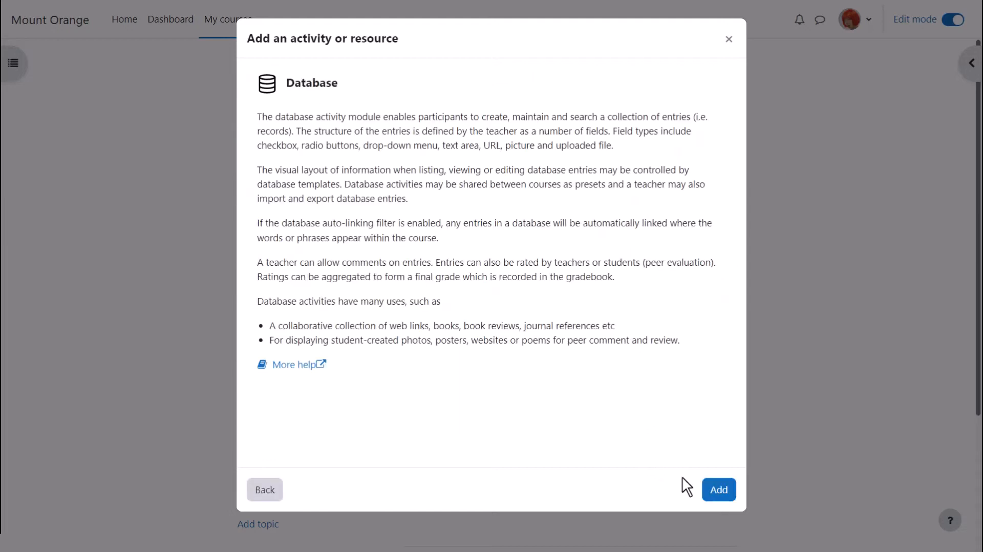
left_click(707, 490)
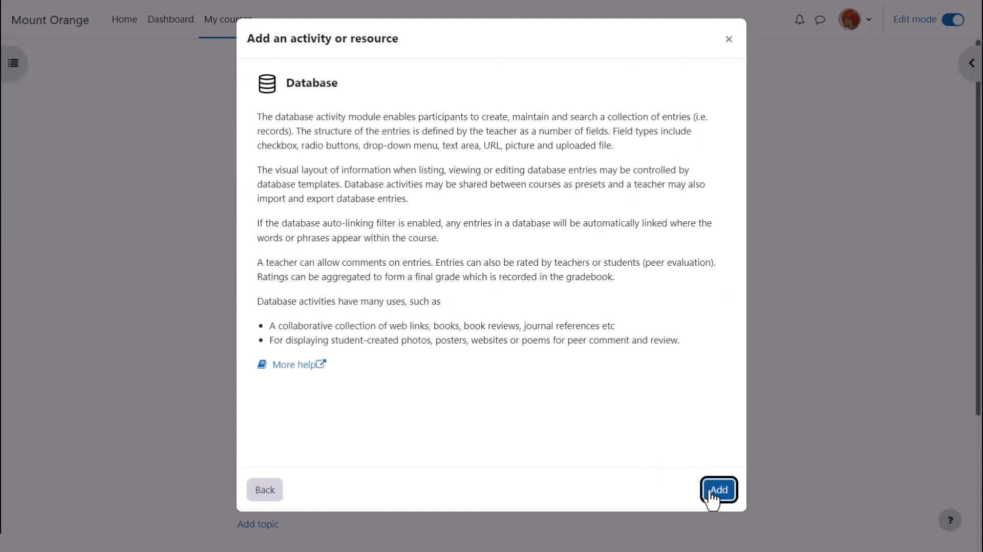
Name the database Francophilia and enter the description "A bank of fantastic features from francophone countries".
left_click(537, 135)
type("Francophilia")
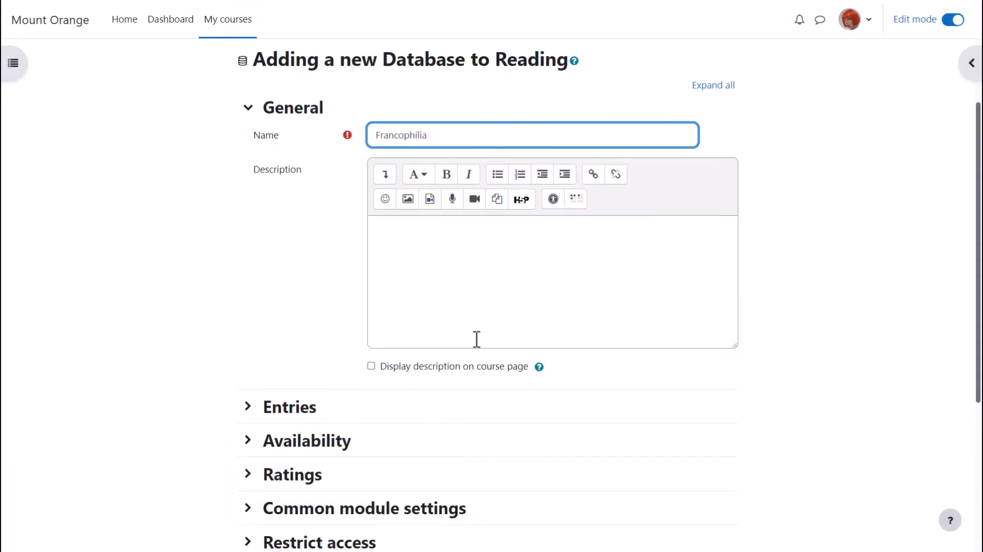
left_click(478, 312)
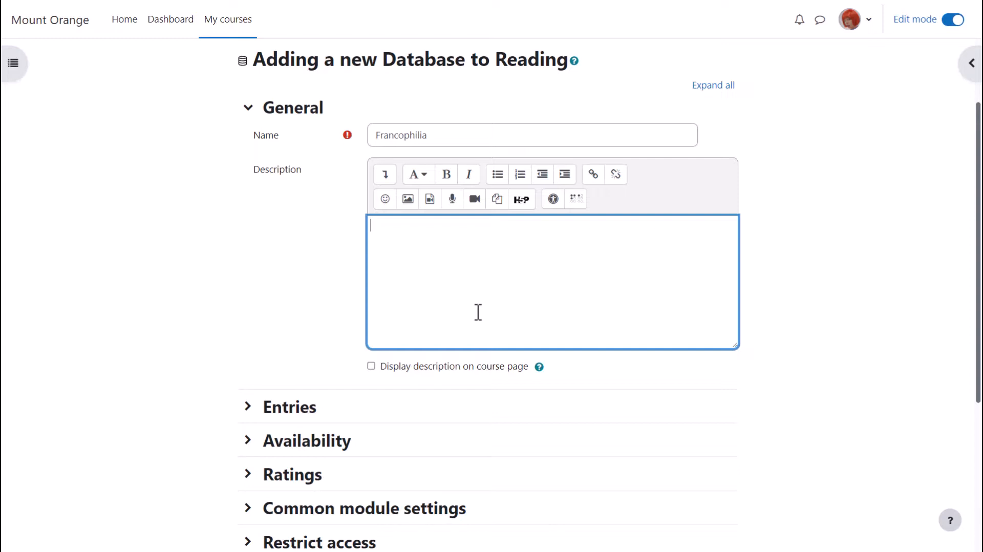
type("A bank of fantastic features from francophone countries")
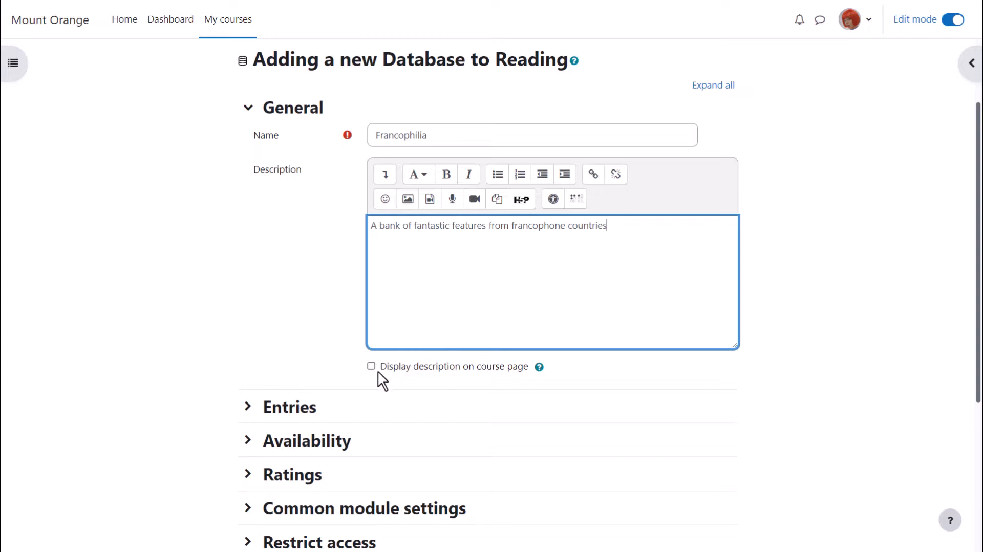
Set Approval required to Yes in the database's entries settings.
scroll(194, 409, "down", 4)
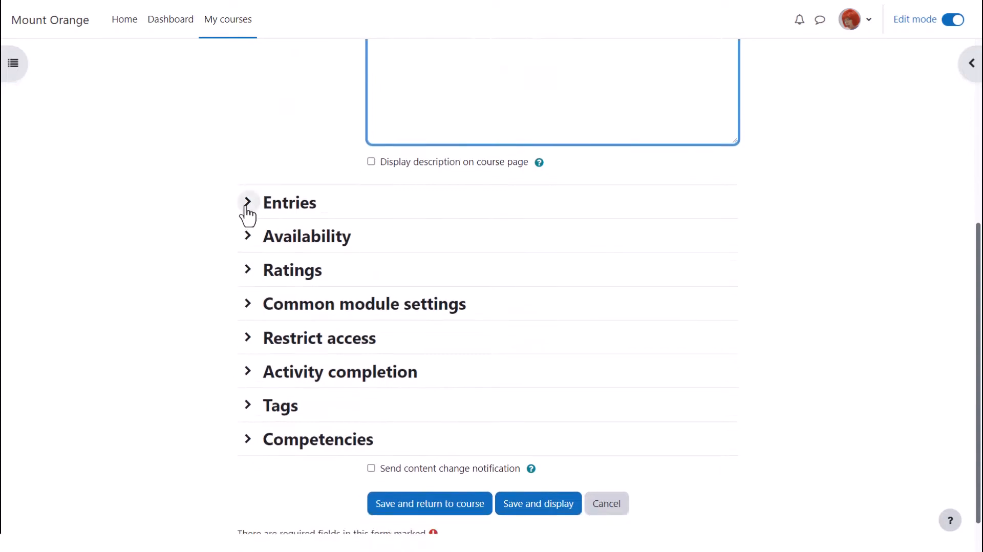
left_click(247, 204)
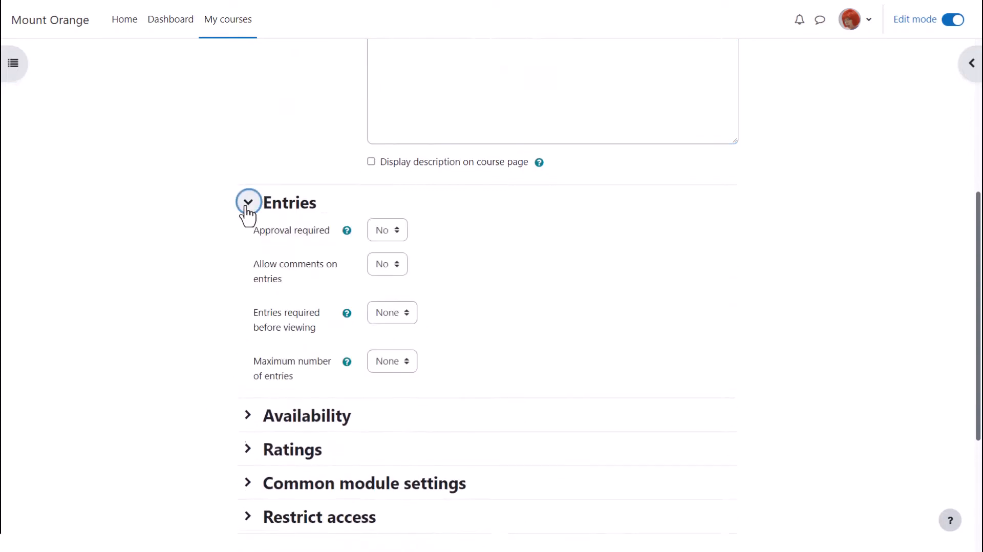
left_click(401, 232)
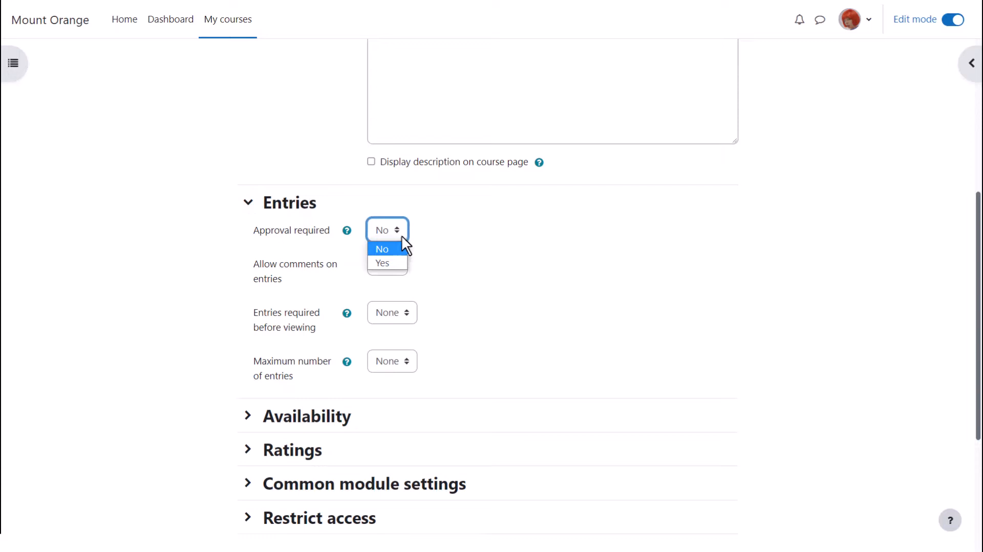
left_click(393, 264)
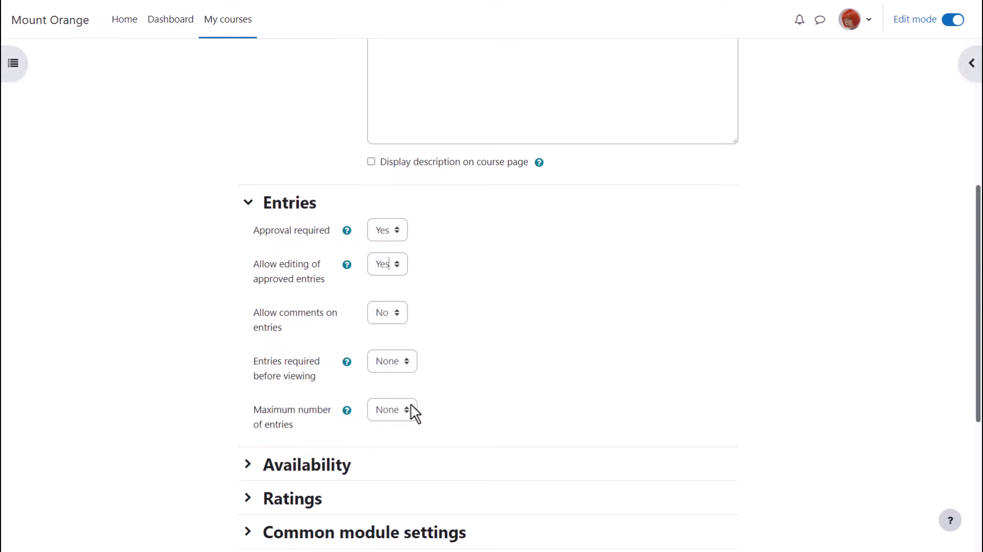
left_click(248, 203)
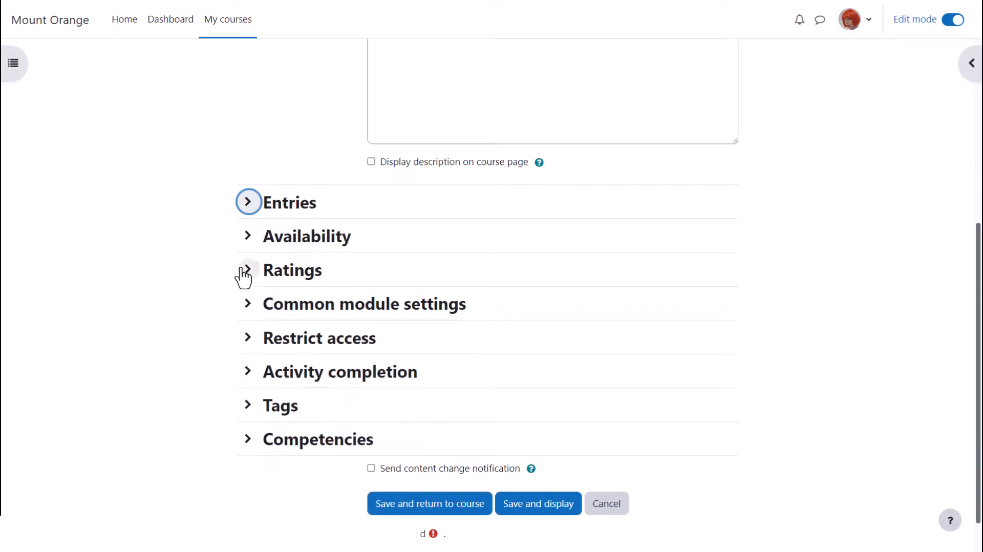
Examine the aggregate type options in the database's ratings settings.
left_click(247, 271)
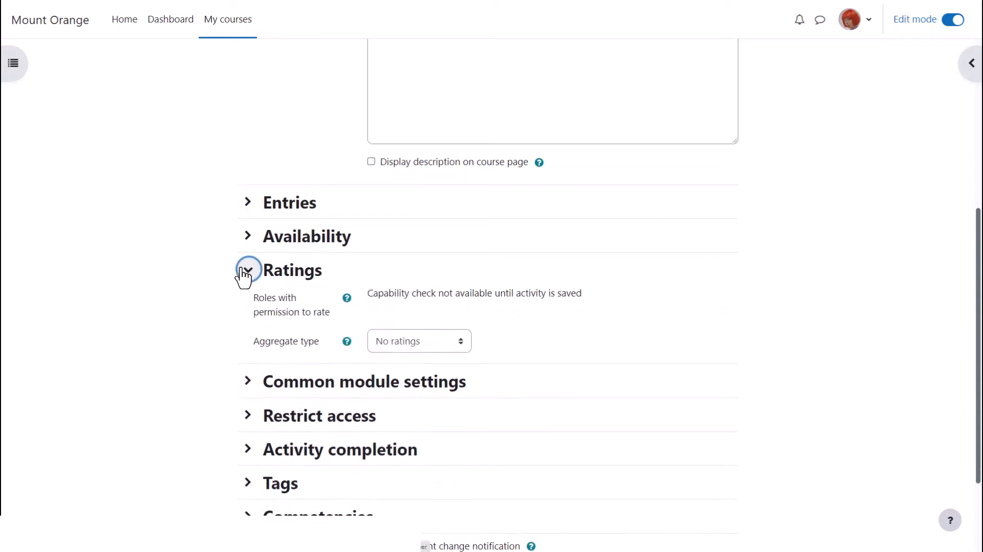
left_click(463, 343)
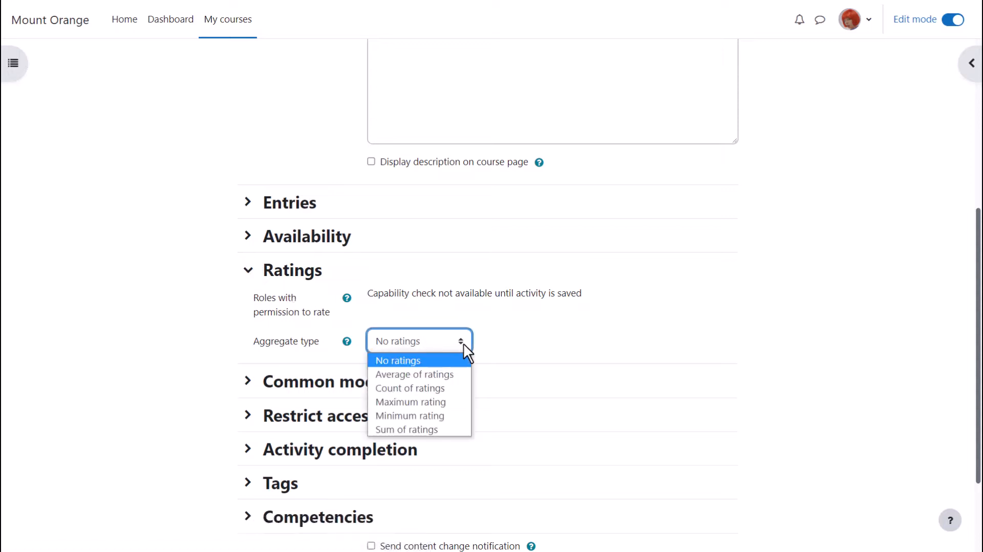
left_click(467, 341)
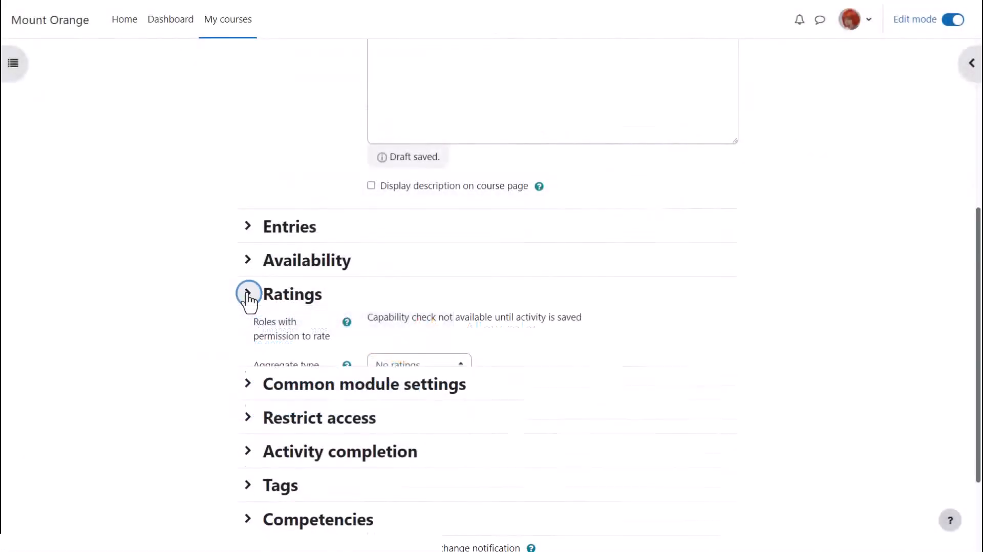
left_click(248, 294)
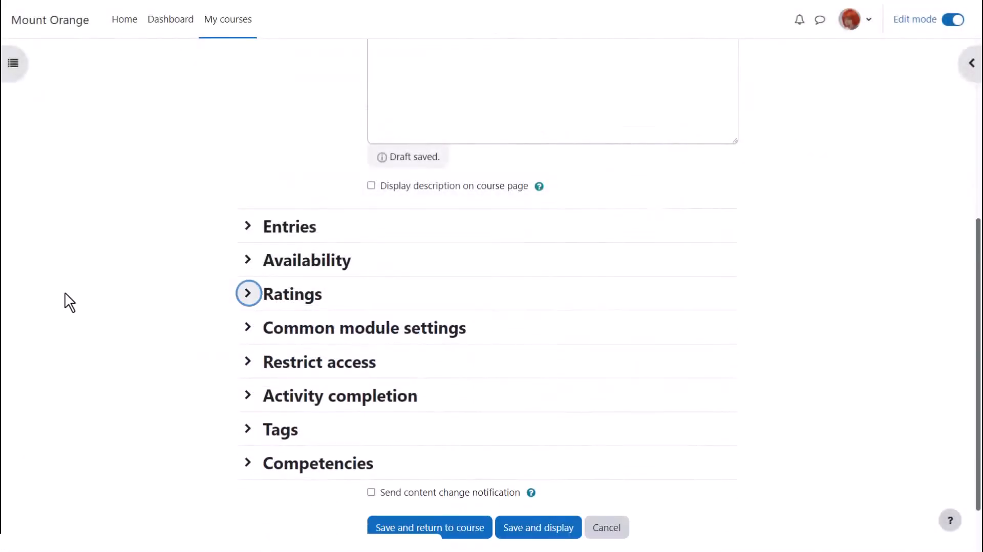
Show the activity as complete when conditions are met, requiring 1 entry and dropping the view requirement.
scroll(227, 365, "down", 2)
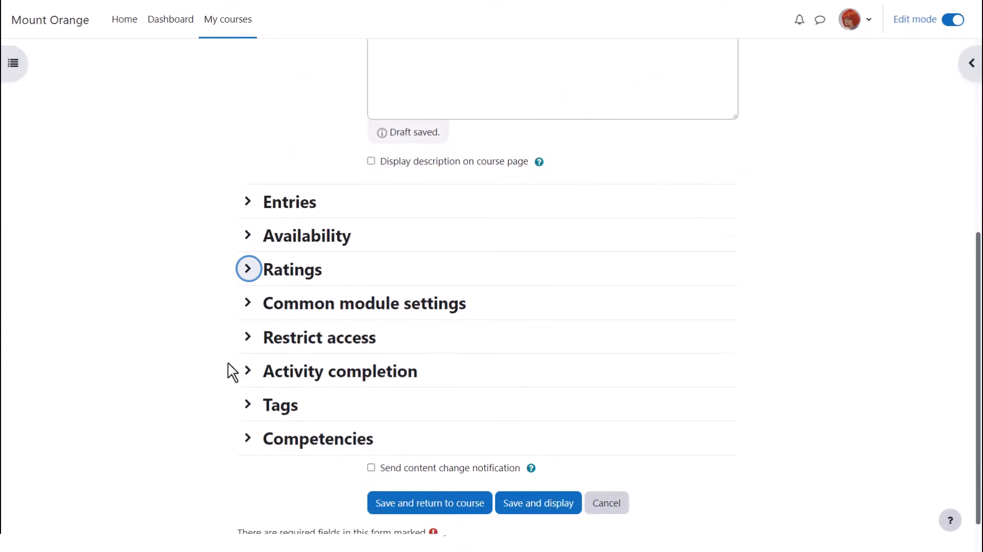
left_click(248, 330)
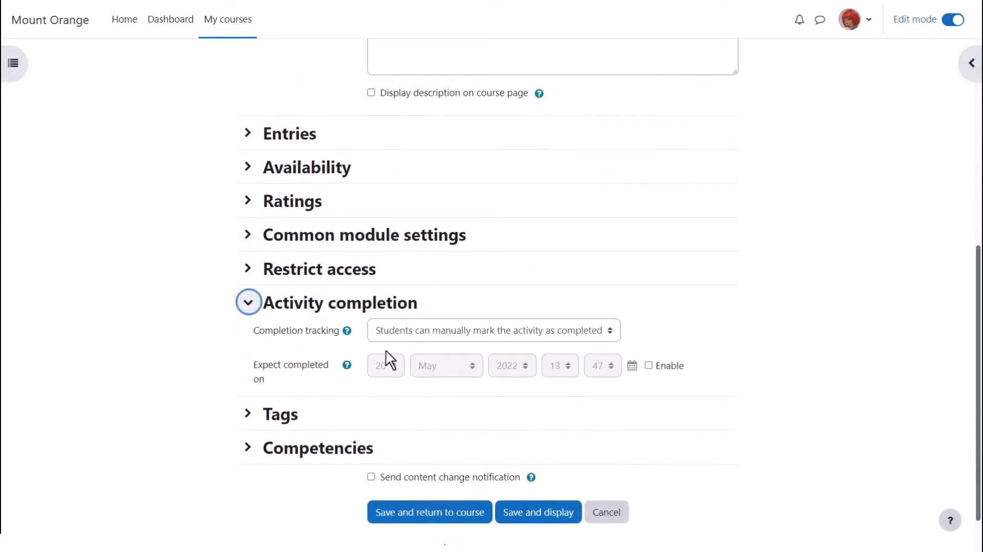
left_click(611, 331)
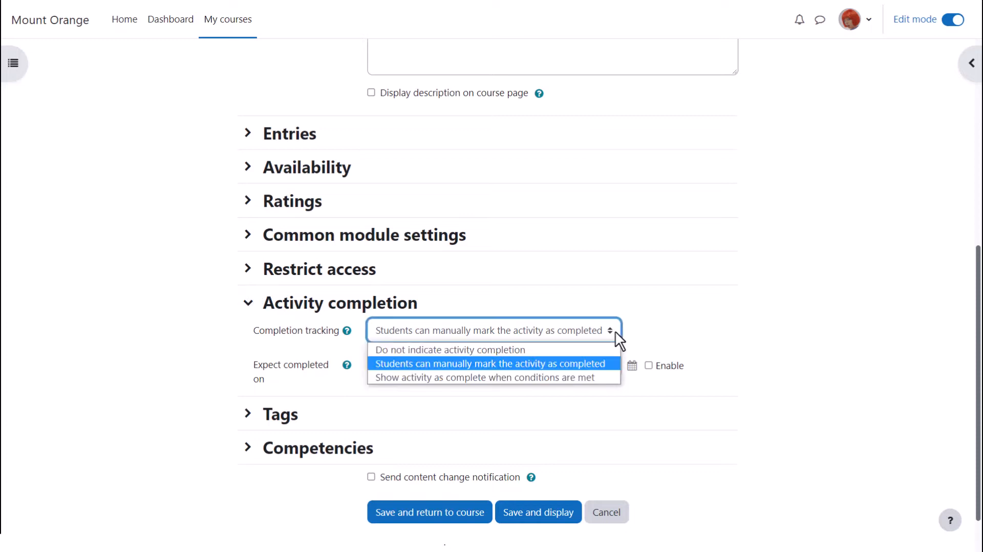
left_click(593, 377)
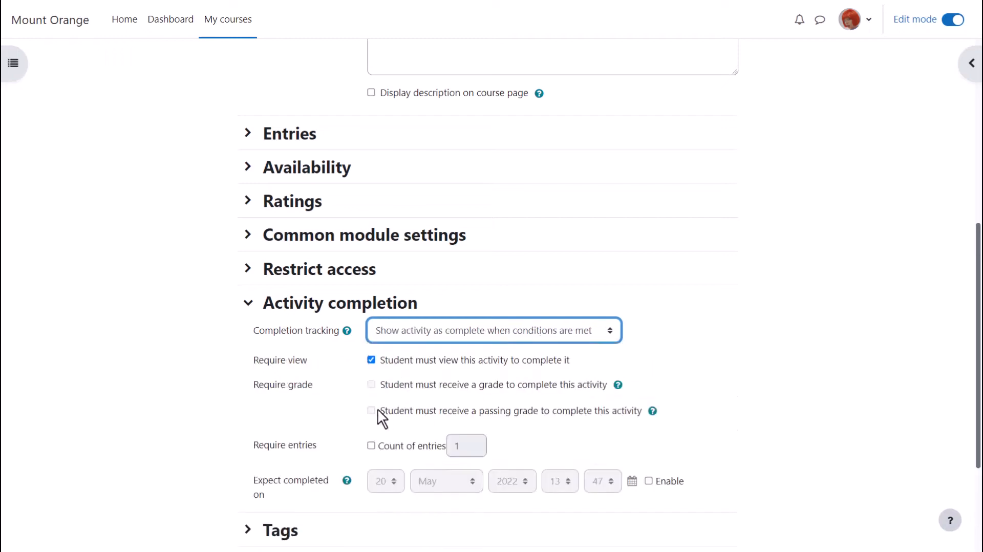
left_click(372, 445)
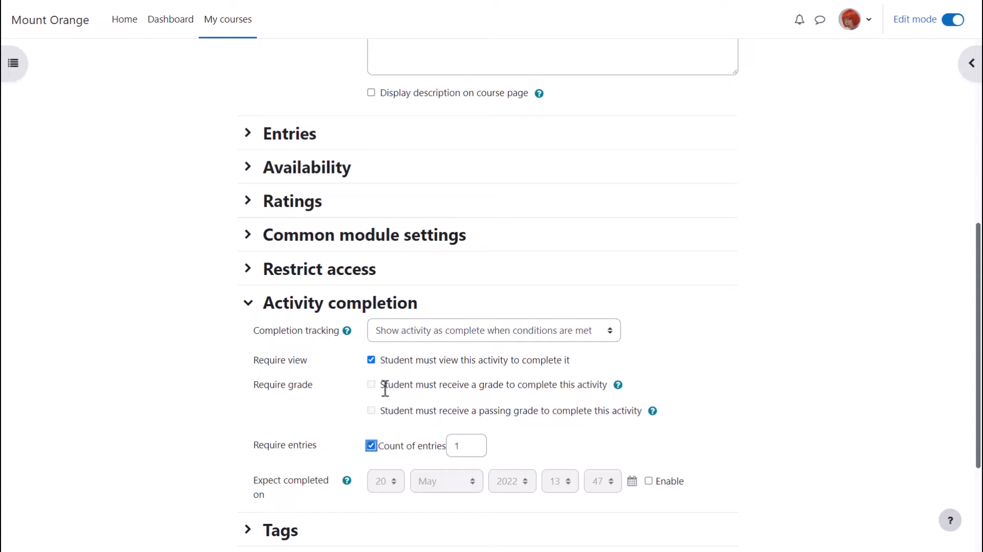
left_click(372, 360)
Save the Francophilia database and display it without sending a content change notification.
scroll(342, 382, "down", 3)
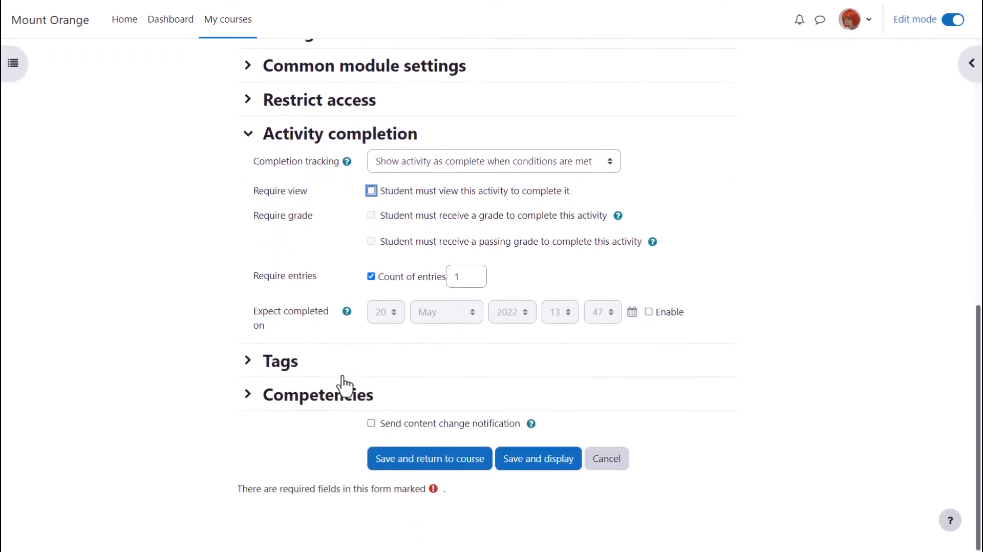
left_click(372, 424)
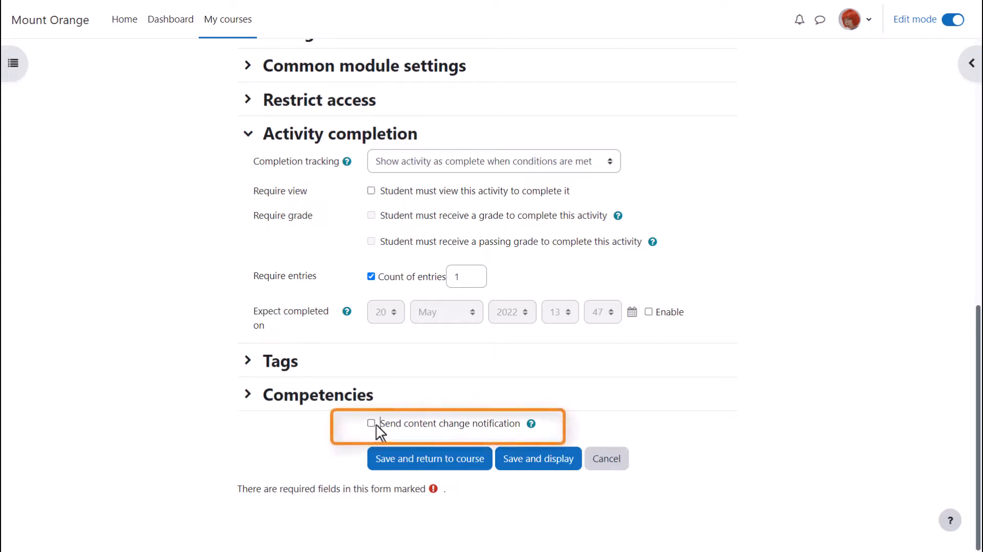
left_click(533, 461)
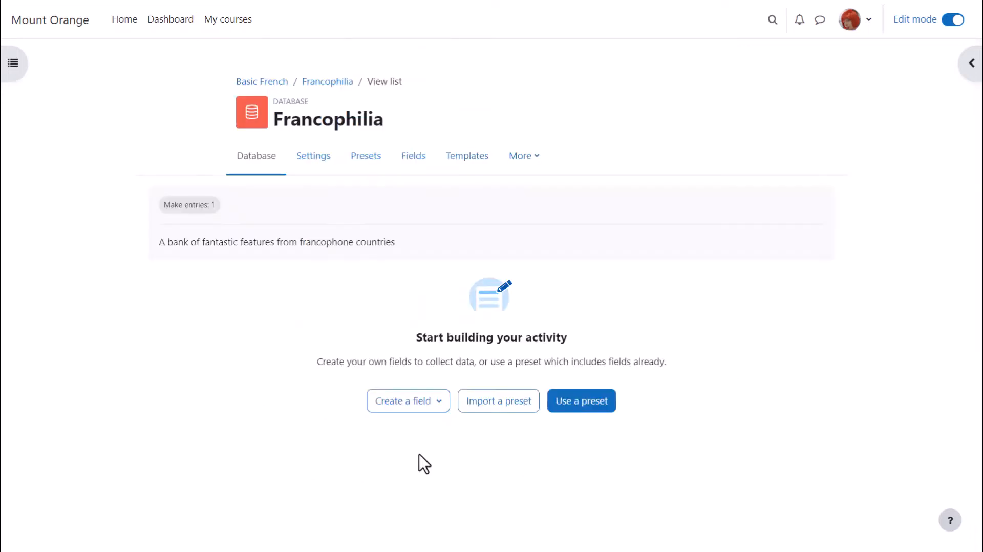
Examine the field types that can be created and preview the Image gallery preset.
left_click(440, 407)
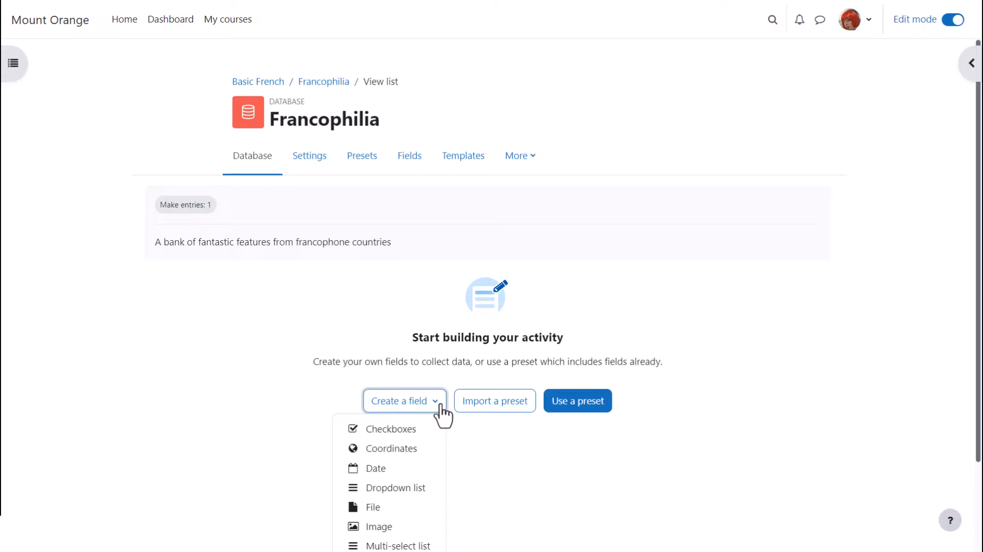
left_click(441, 405)
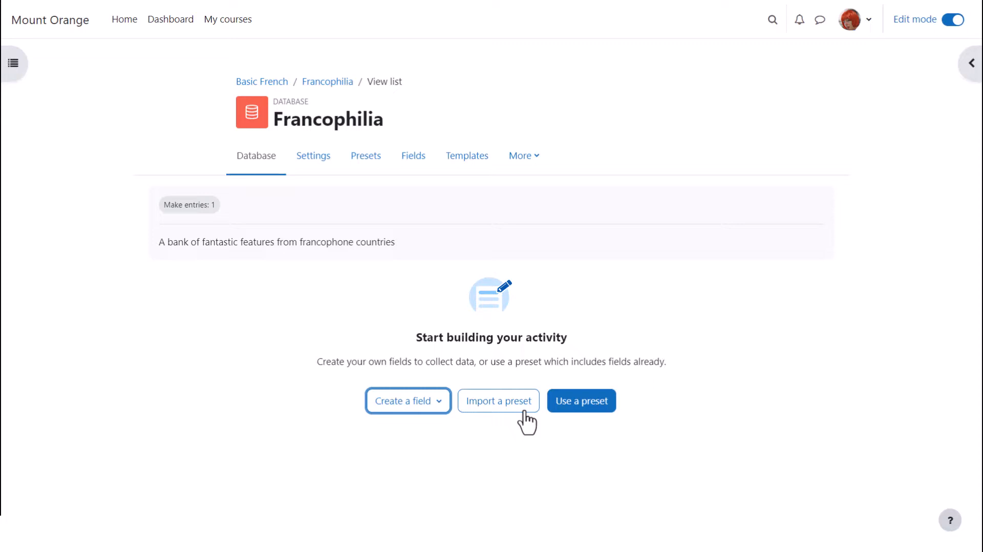
left_click(602, 419)
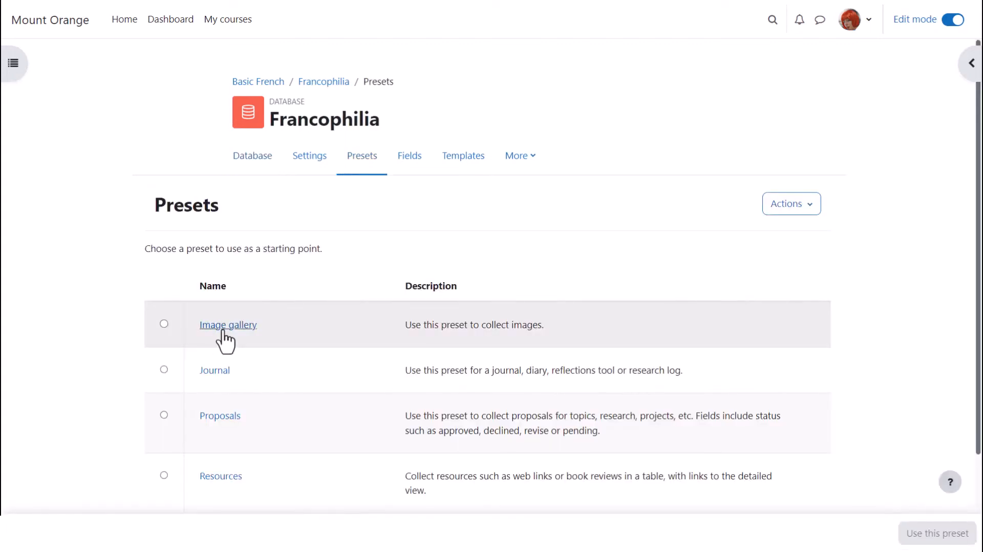
left_click(224, 332)
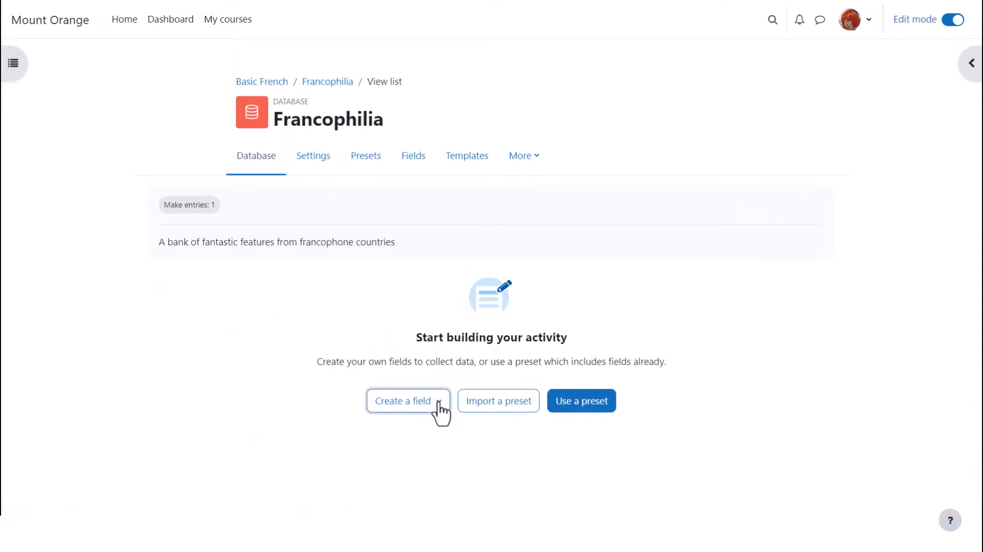
Create a required Short text field with the name and description Name, and save it.
left_click(438, 402)
scroll(438, 410, "down", 2)
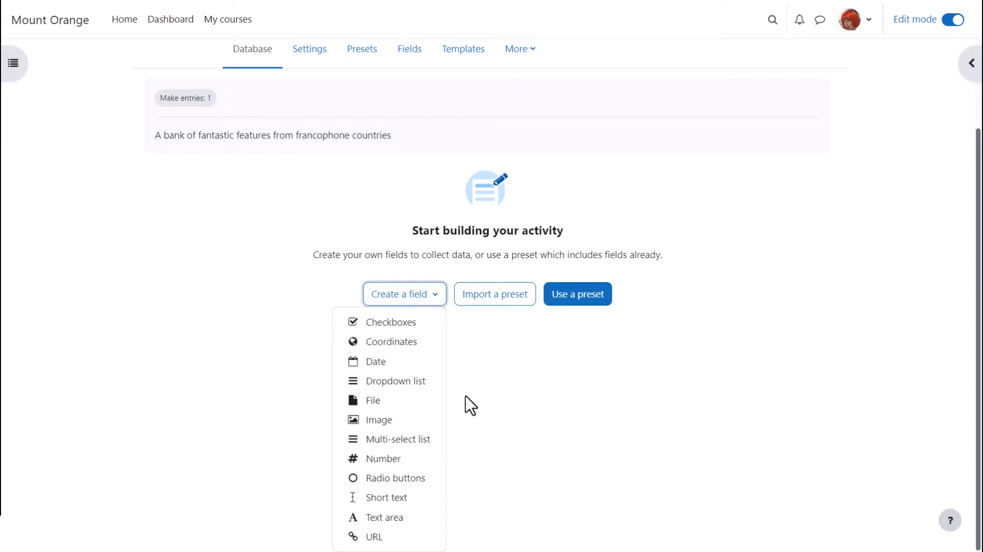
left_click(427, 500)
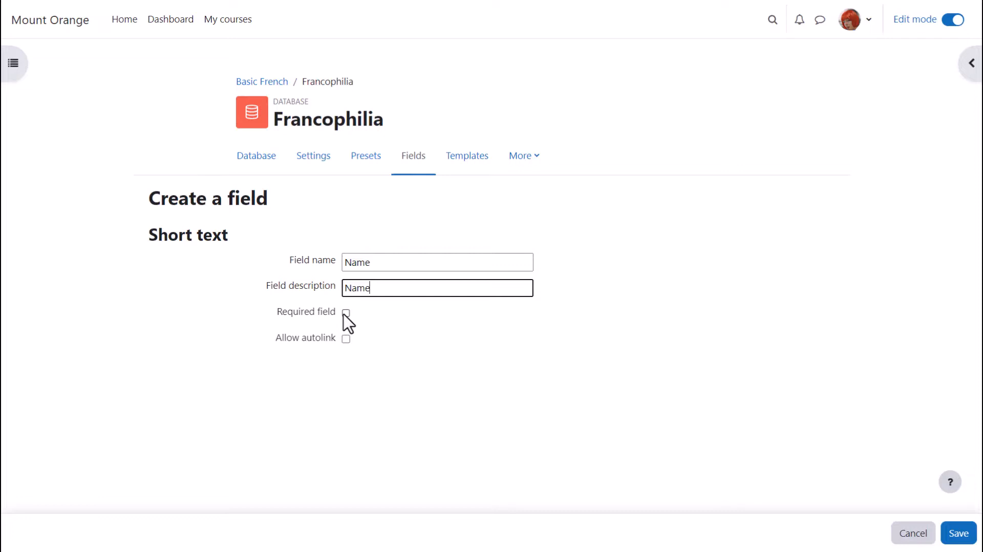
left_click(346, 313)
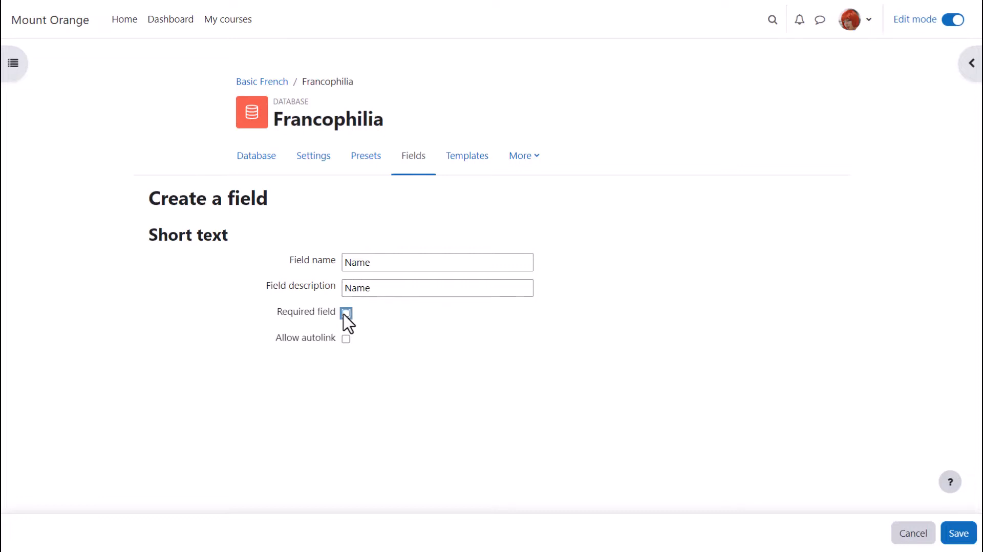
left_click(959, 538)
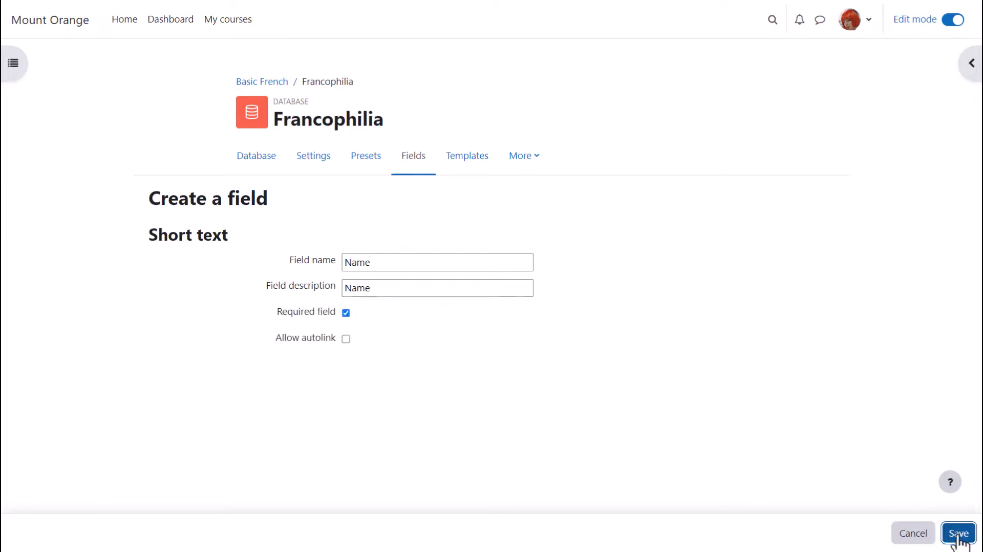
Add a required Image field with the name and description Image, and a Coordinates field named Location.
left_click(819, 204)
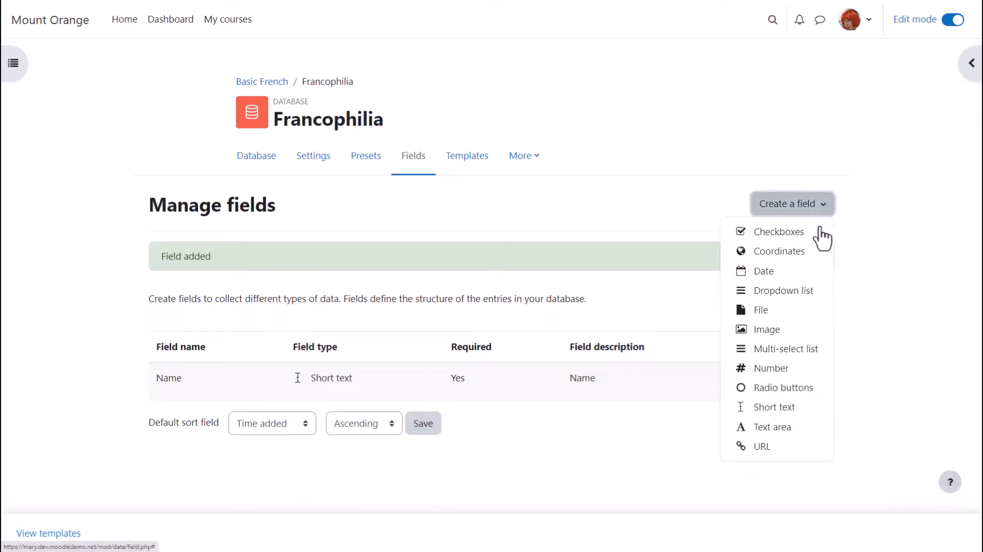
left_click(797, 329)
left_click(432, 313)
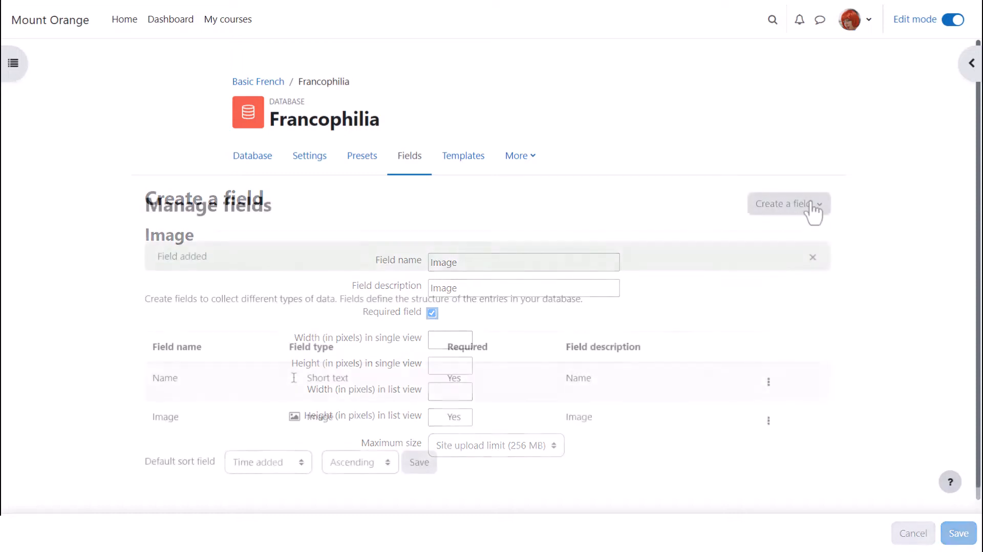
left_click(812, 211)
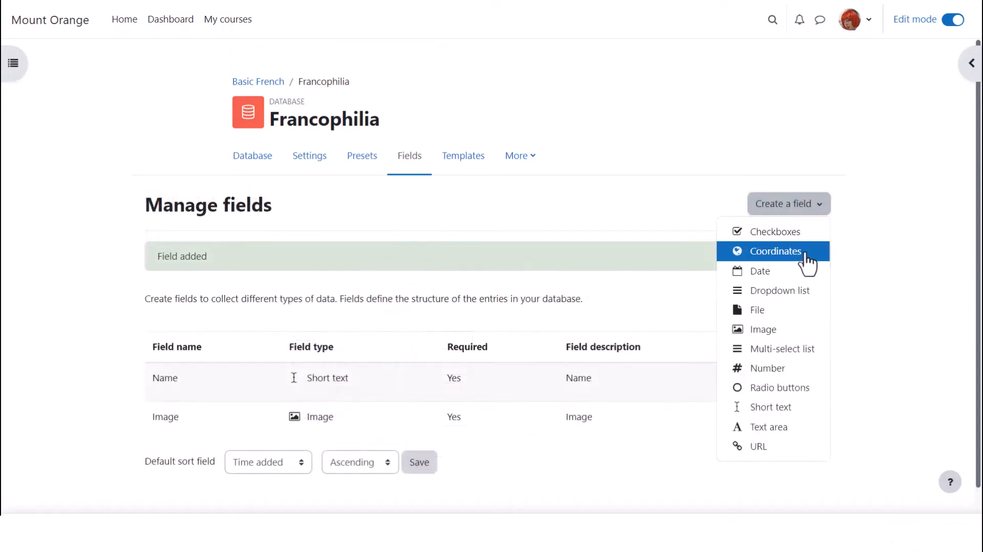
left_click(807, 253)
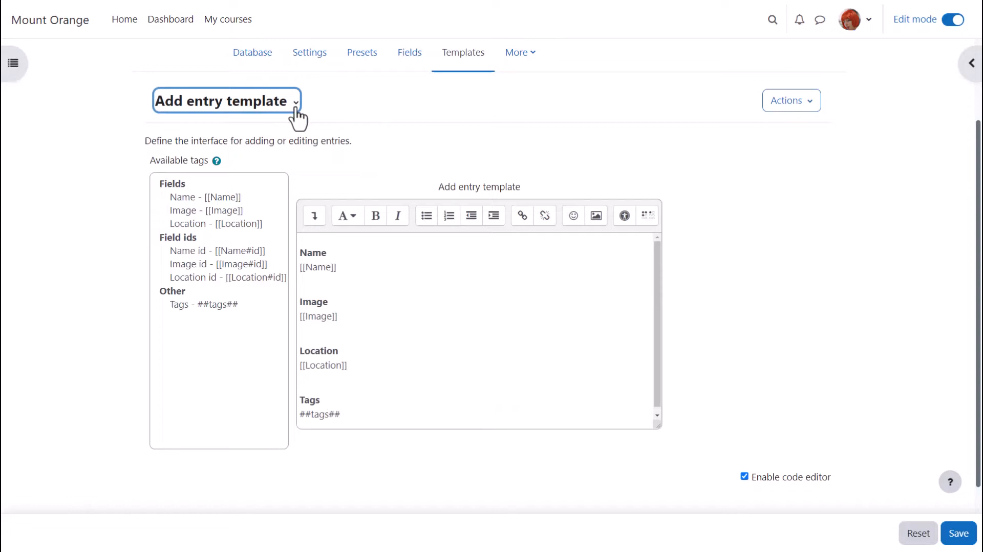
Review the Add entry and List view templates and turn off the code editor for the List view template.
left_click(295, 105)
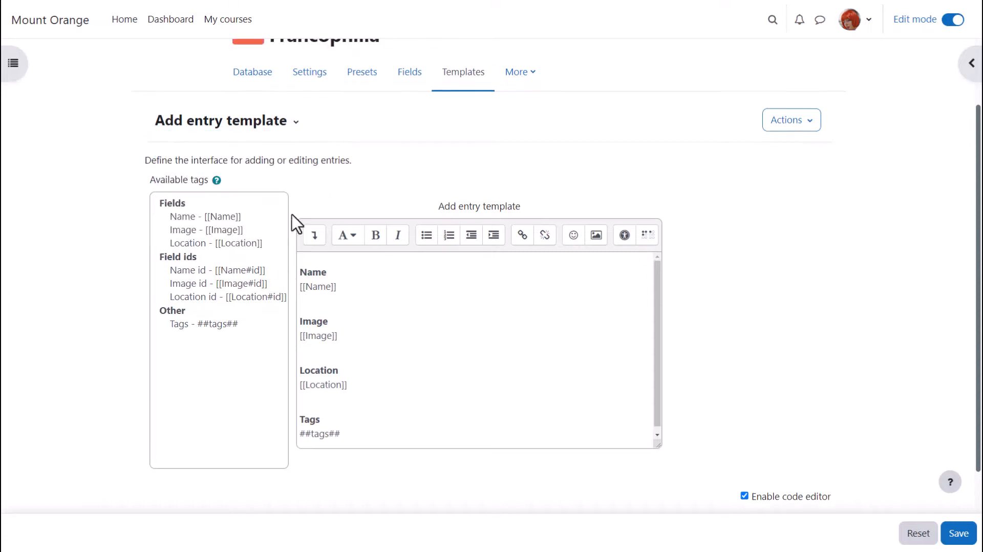
mouse_move(979, 275)
left_mouse_down()
mouse_move(978, 299)
mouse_move(977, 291)
left_mouse_up()
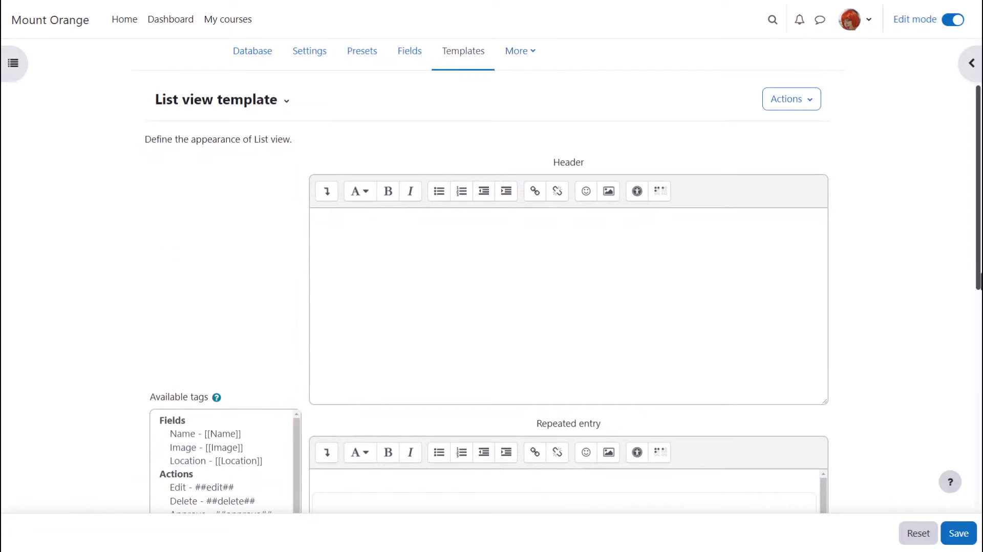
left_click_drag(979, 282, 976, 509)
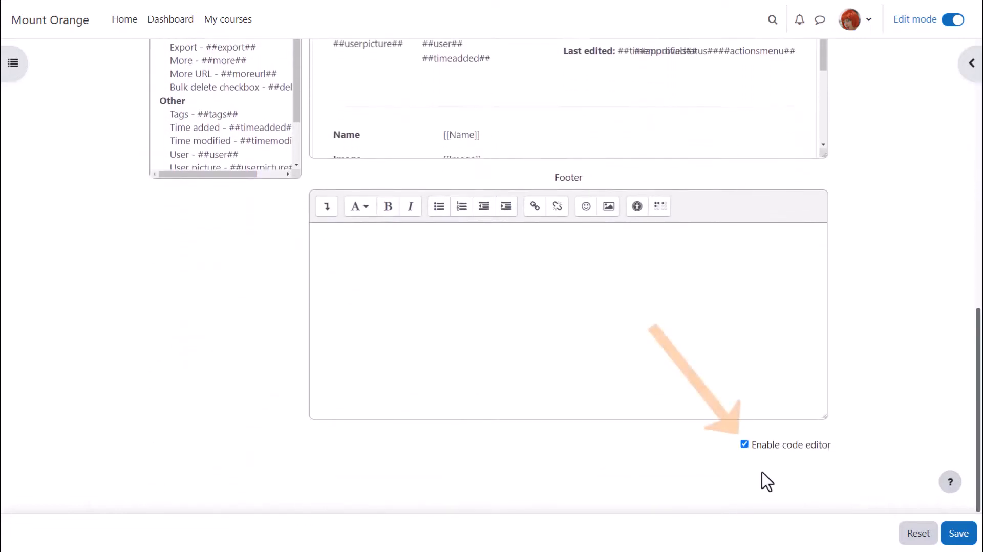
left_click(745, 444)
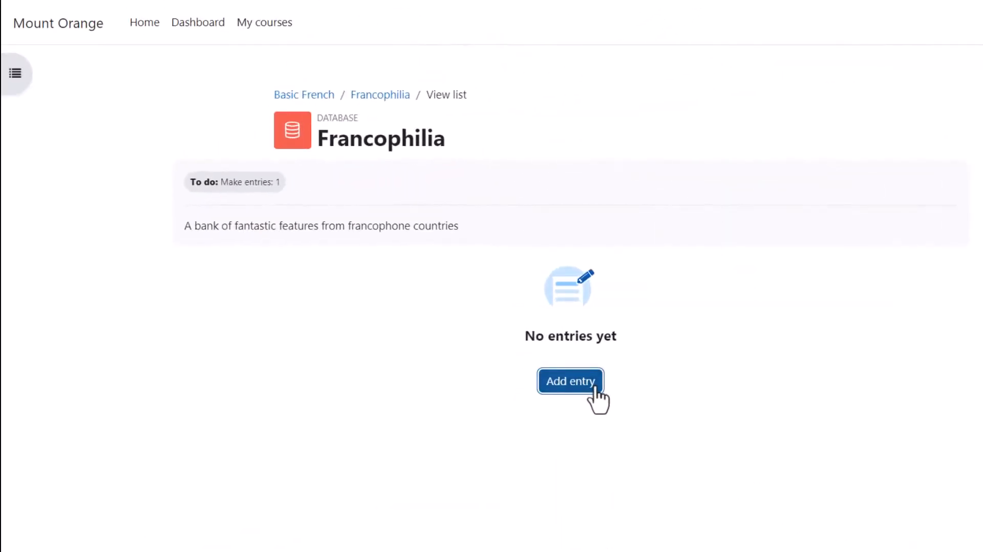
Set the Mont Saint-Michel entry's location to latitude 48.6 and longitude -1.5, and save the entry.
type("48.6")
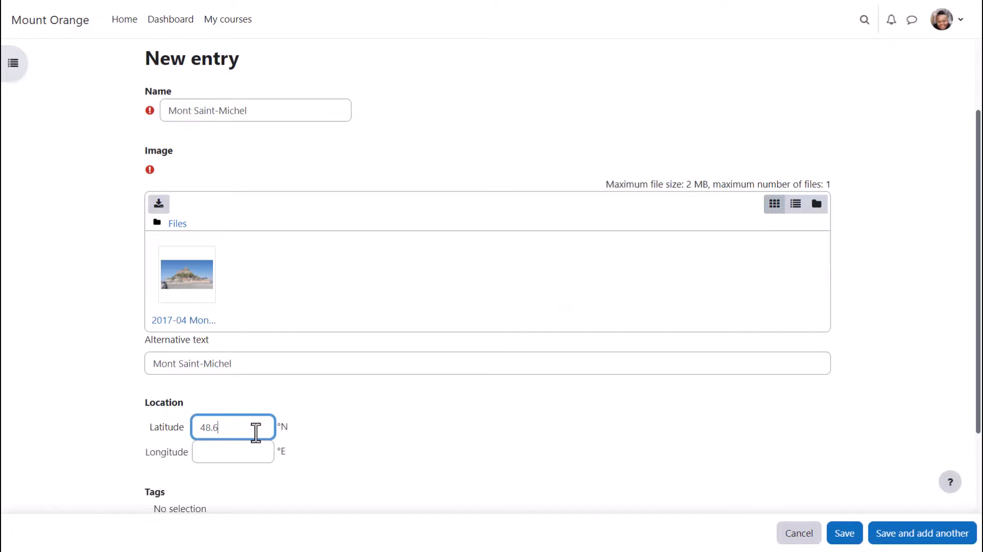
left_click(245, 458)
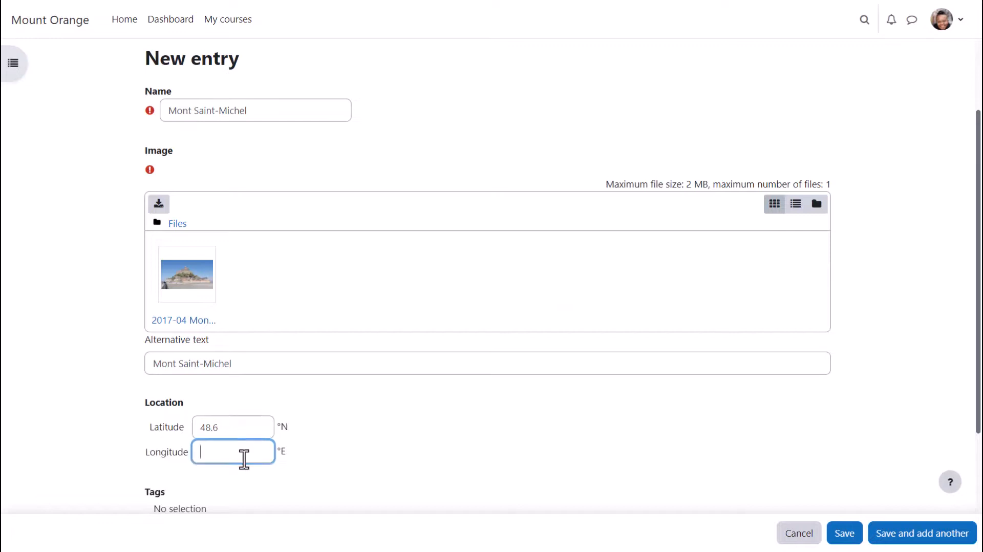
type("-1.5")
scroll(266, 461, "down", 1)
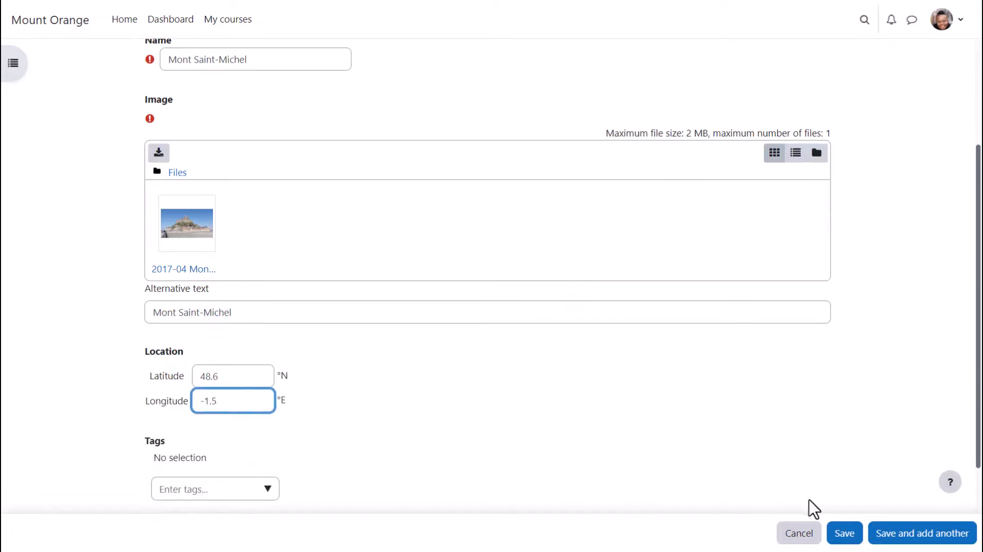
left_click(860, 533)
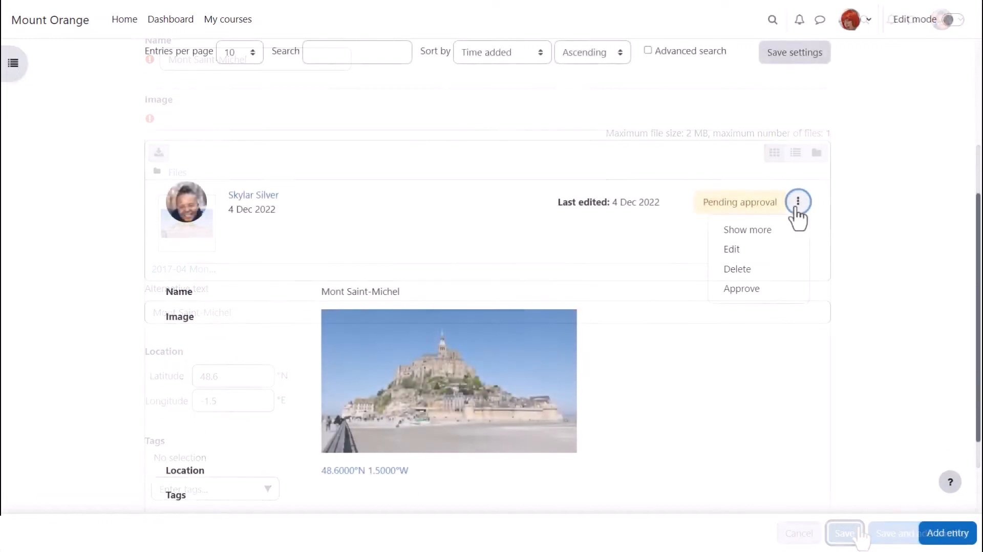